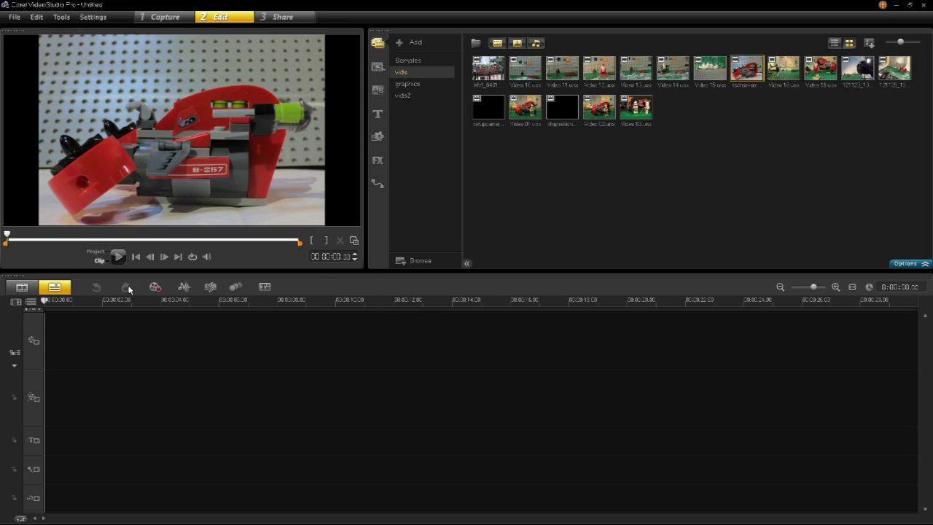
Start a new Stop Motion capture and select the '04' in the Video 04 project name
click(155, 288)
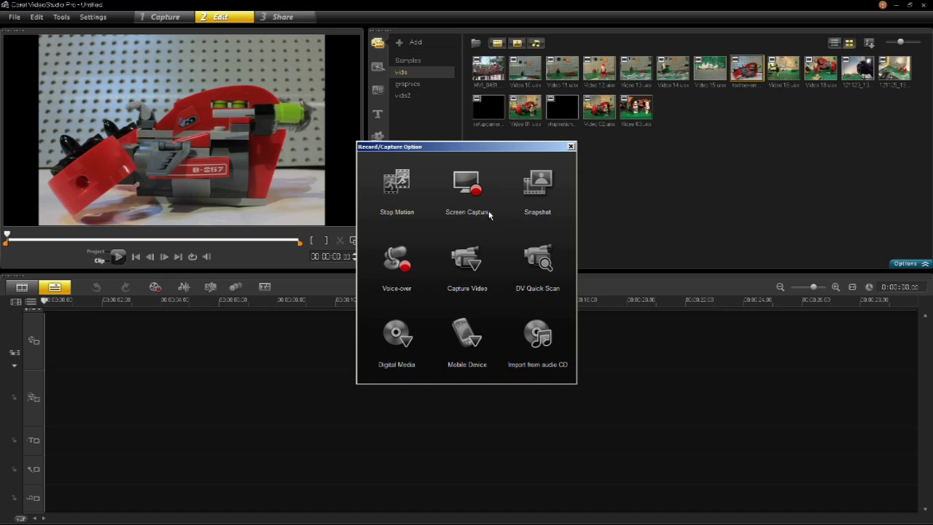
click(398, 186)
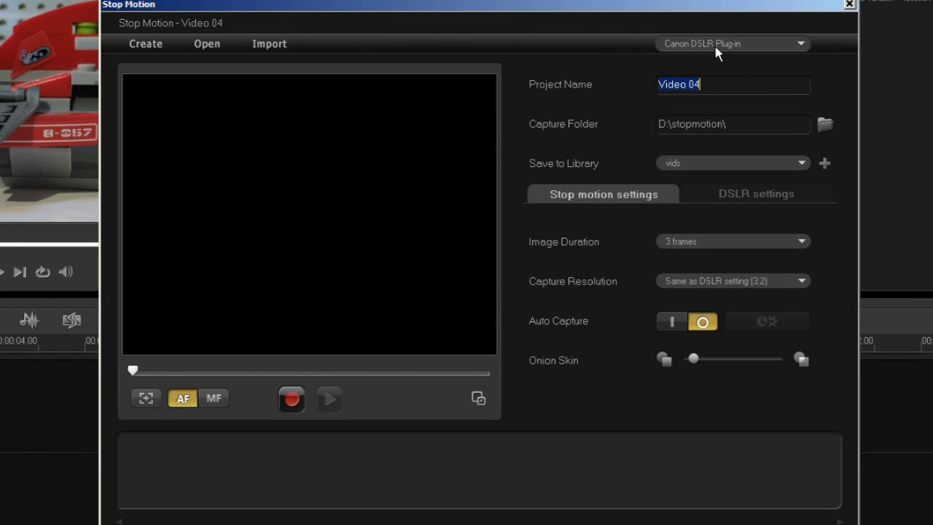
click(677, 84)
double_click(693, 84)
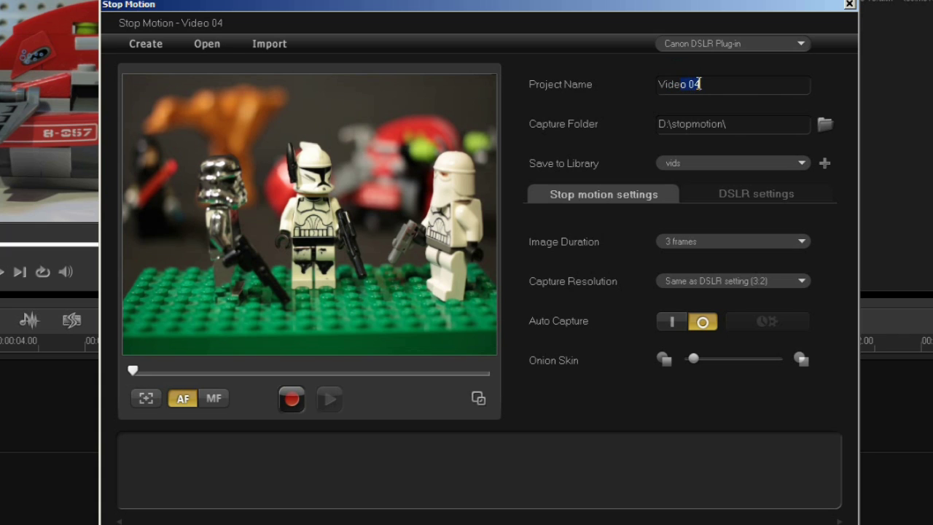
click(695, 122)
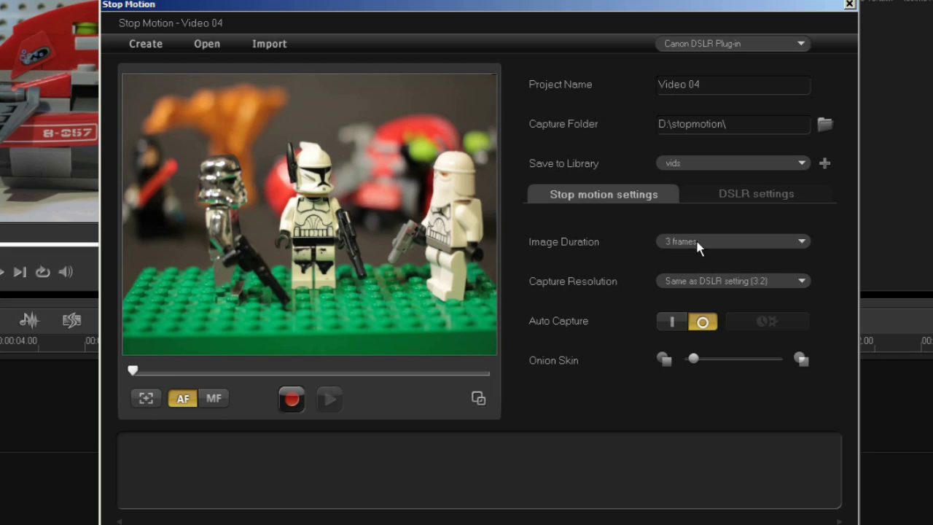
click(707, 287)
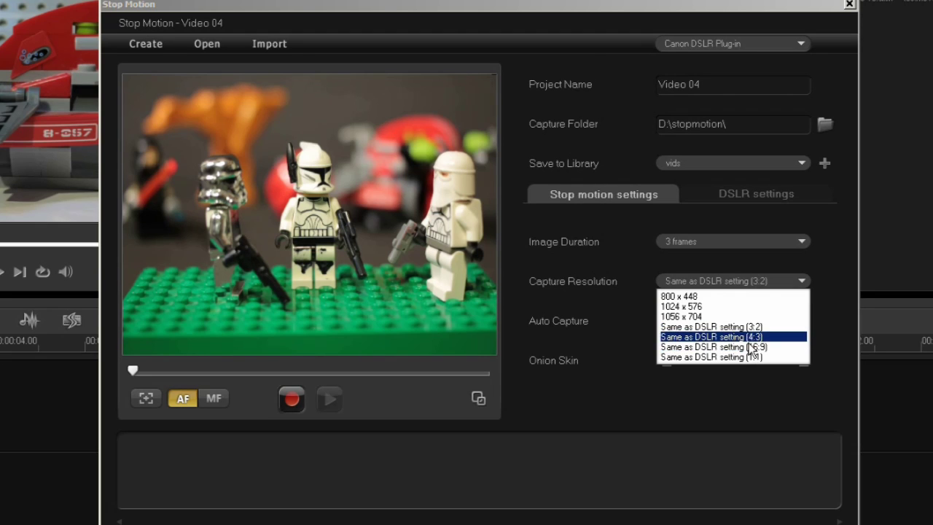
click(598, 299)
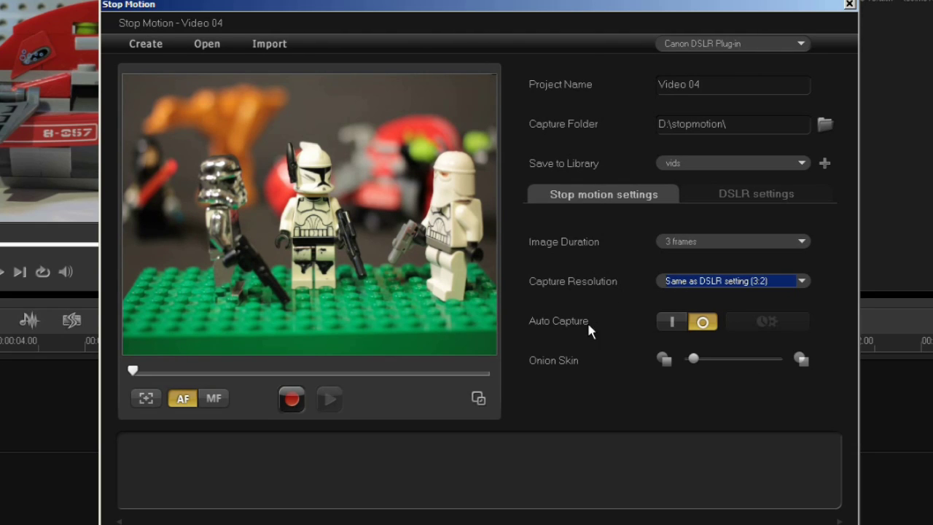
click(704, 323)
Capture one still frame into the strip and enable Auto Capture
click(291, 400)
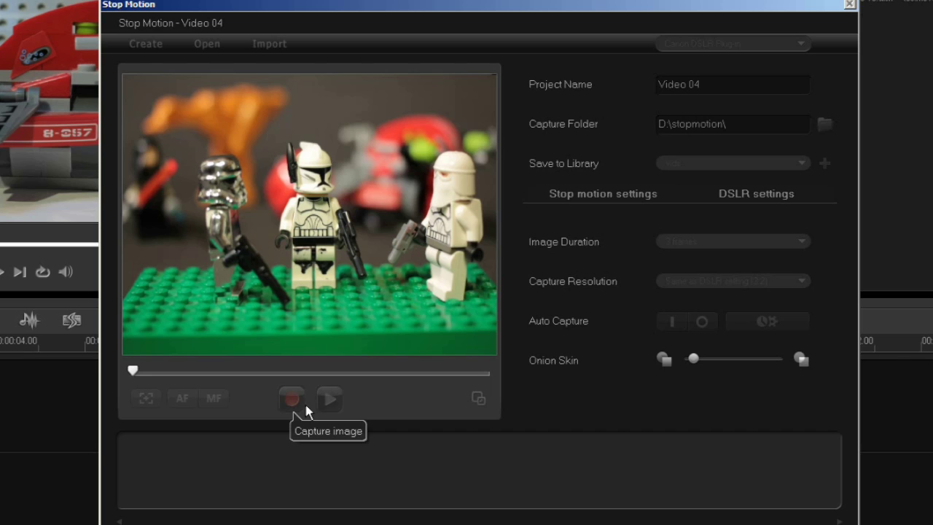
click(293, 406)
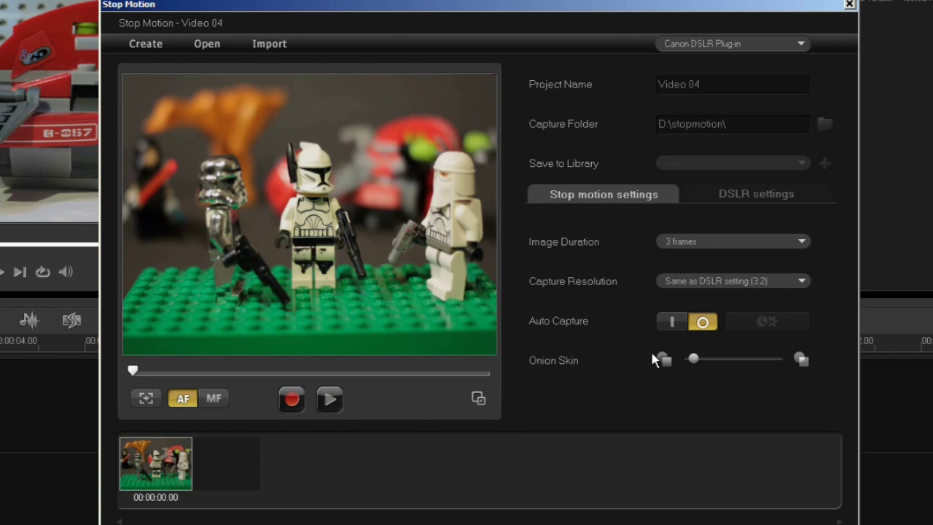
click(673, 324)
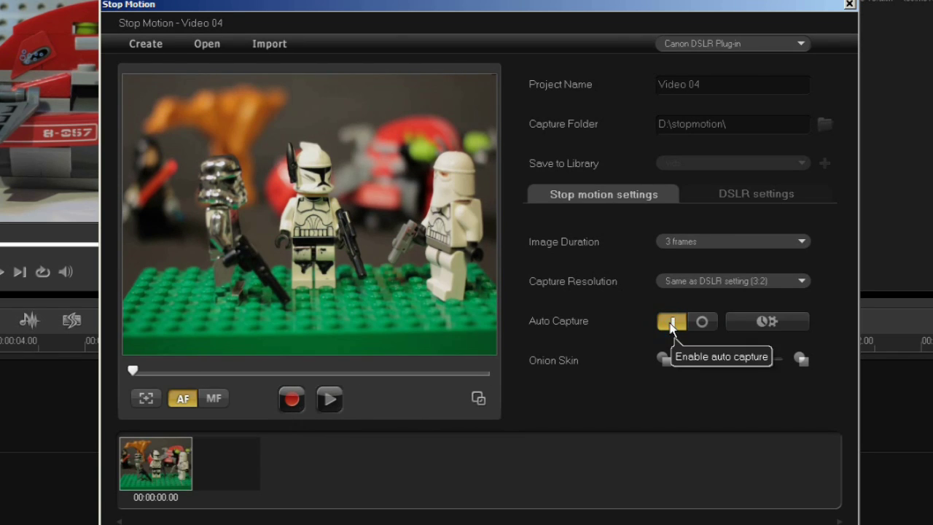
Set the auto capture timing to a 0:0:4 interval with 30 total images
click(767, 324)
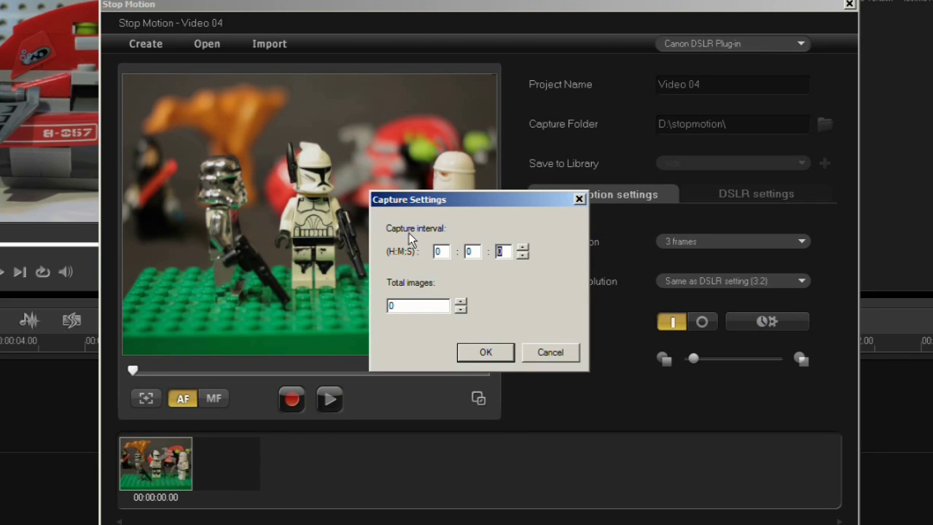
click(502, 252)
text(4)
double_click(426, 306)
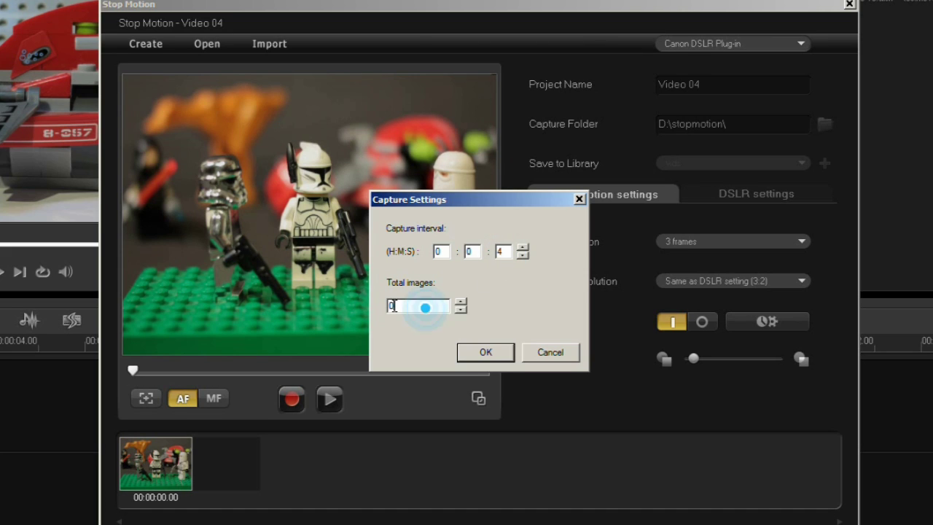
text(30)
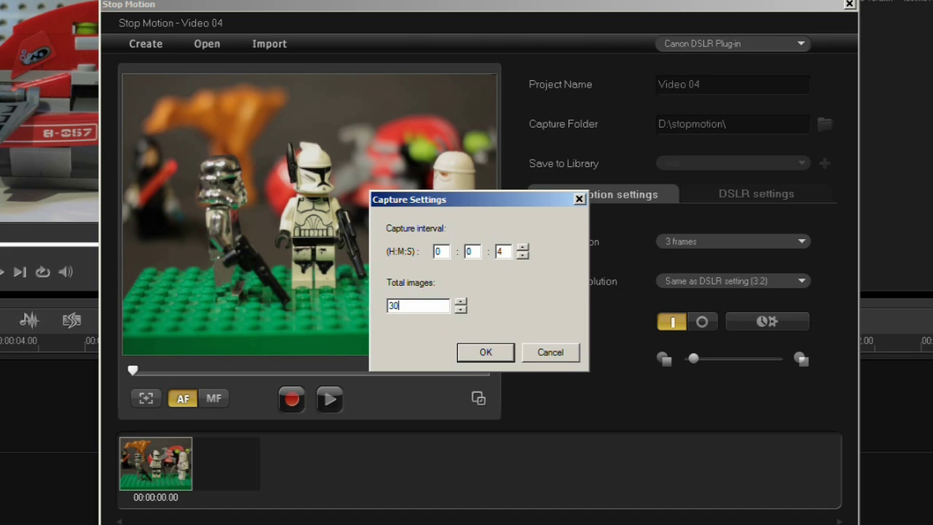
click(501, 355)
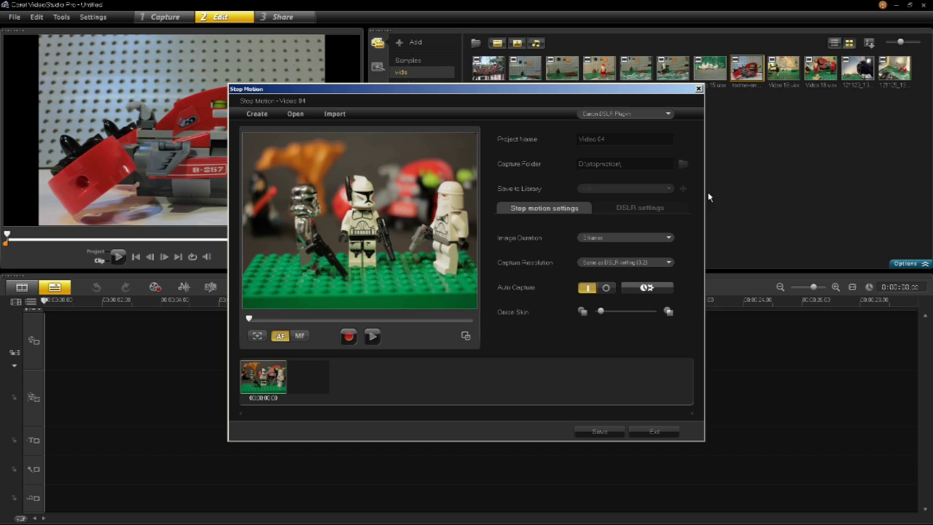
Start auto capture and stop it once the strip holds seven frames, reaching 00:00:00.18
click(349, 336)
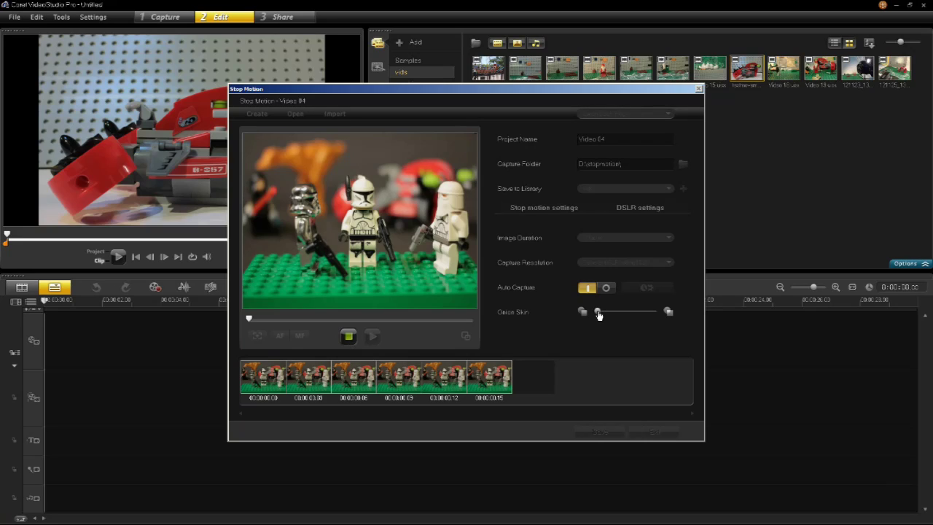
click(349, 336)
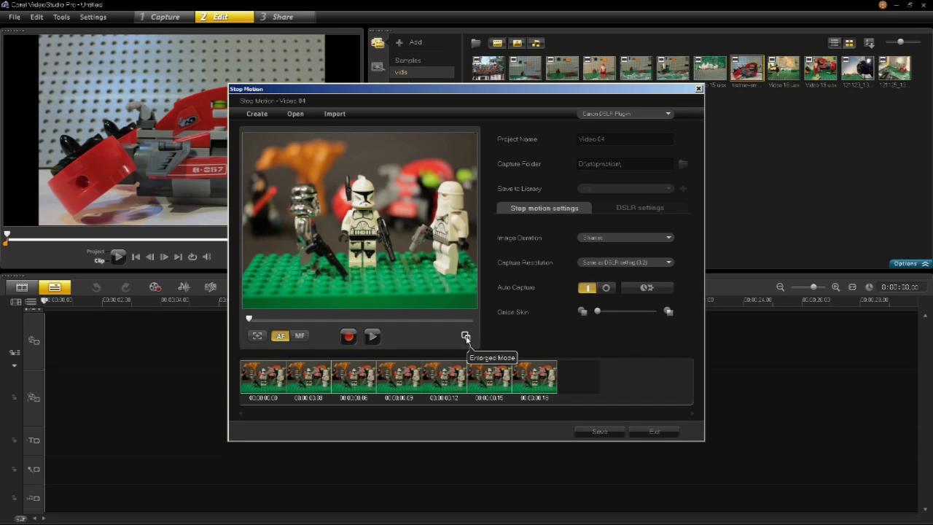
Switch to Enlarged Mode, checking Image Quality, Show focus and Aperture without changing them
click(466, 336)
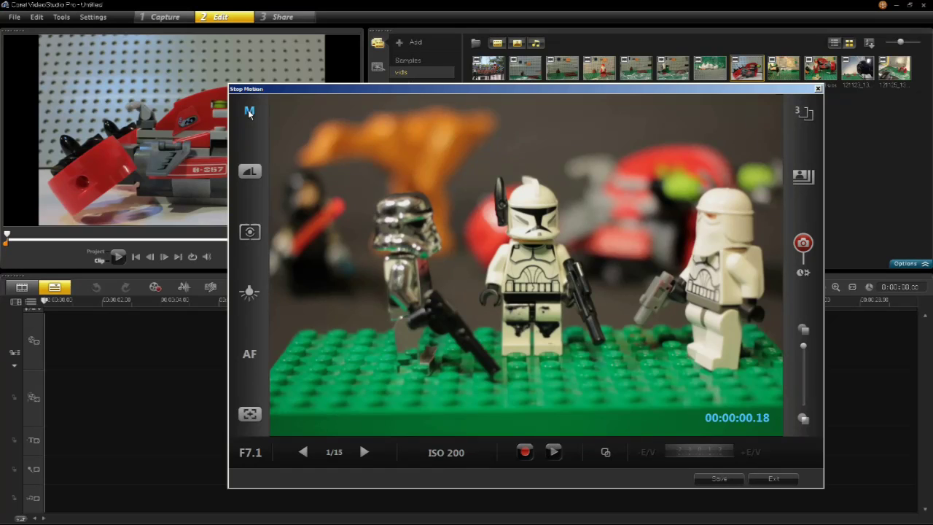
click(254, 172)
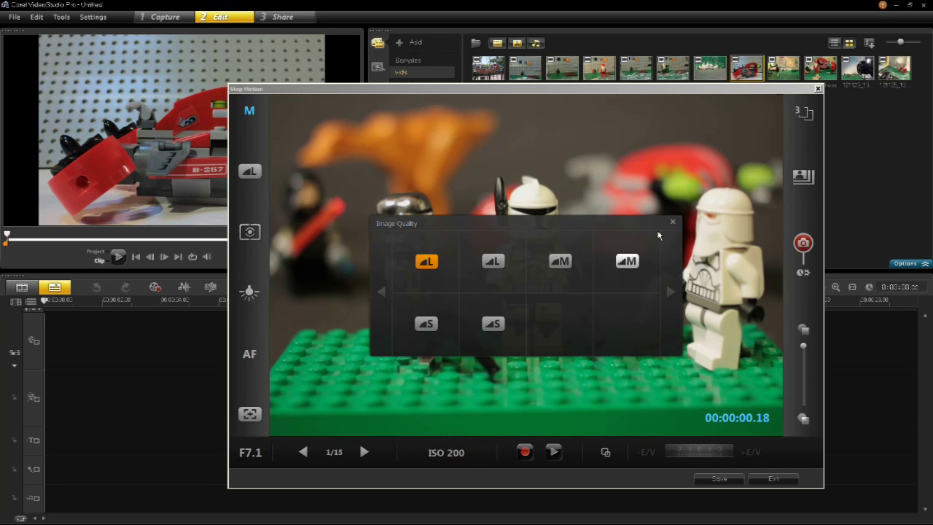
click(675, 223)
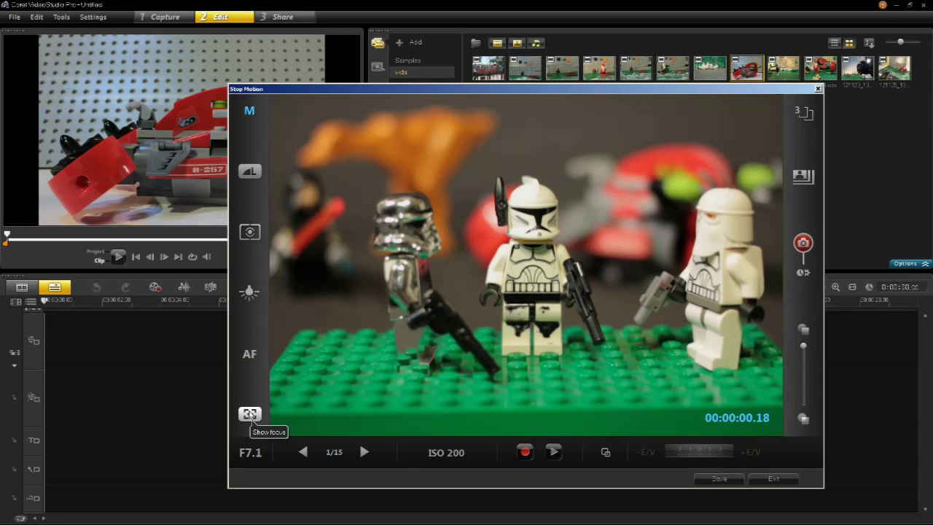
click(250, 414)
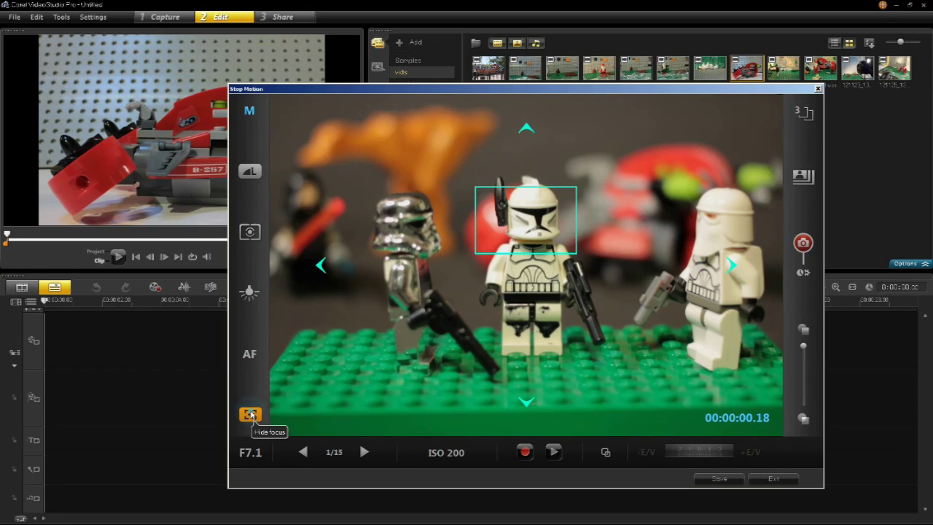
click(249, 414)
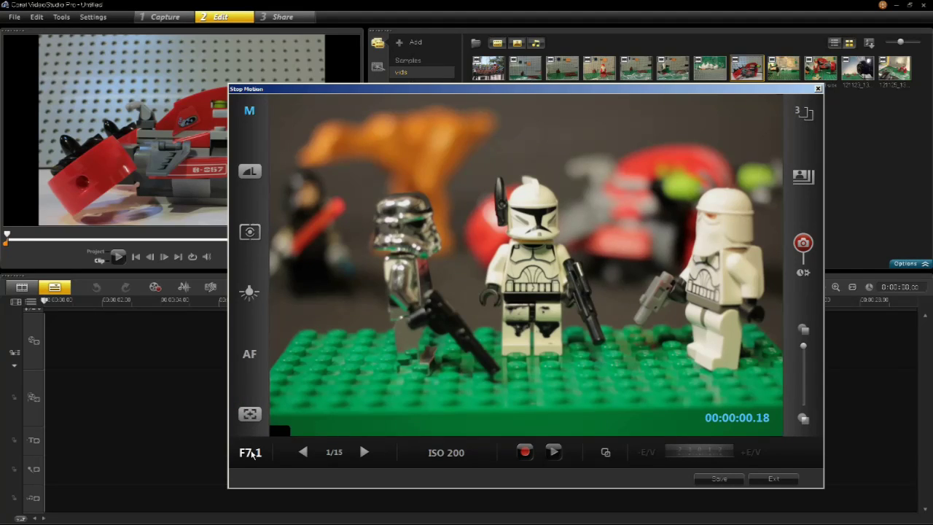
click(251, 453)
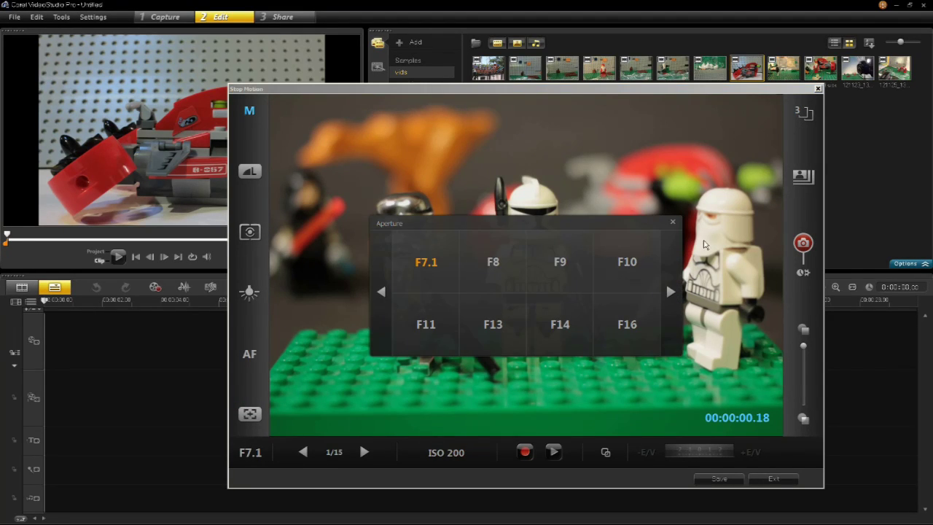
click(673, 222)
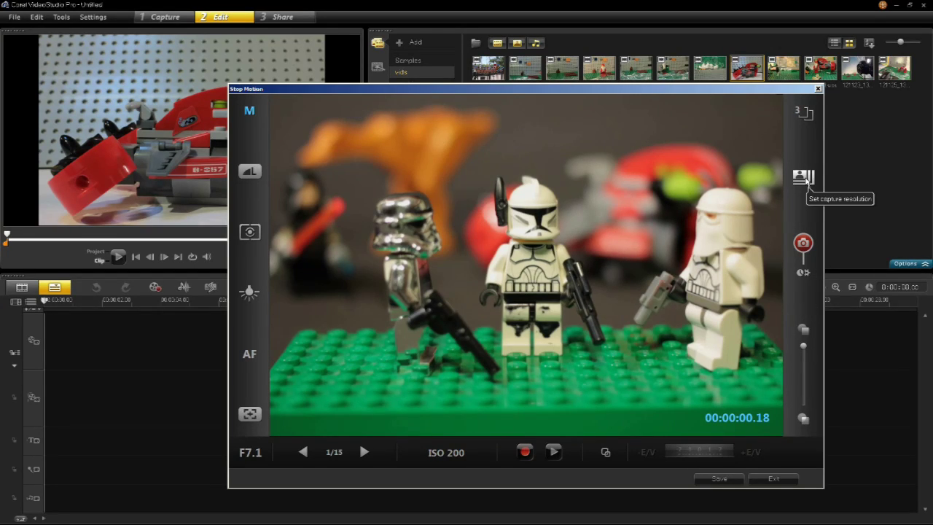
Leave the capture resolution unchanged, save the Video 04 project, and exit Stop Motion
click(804, 178)
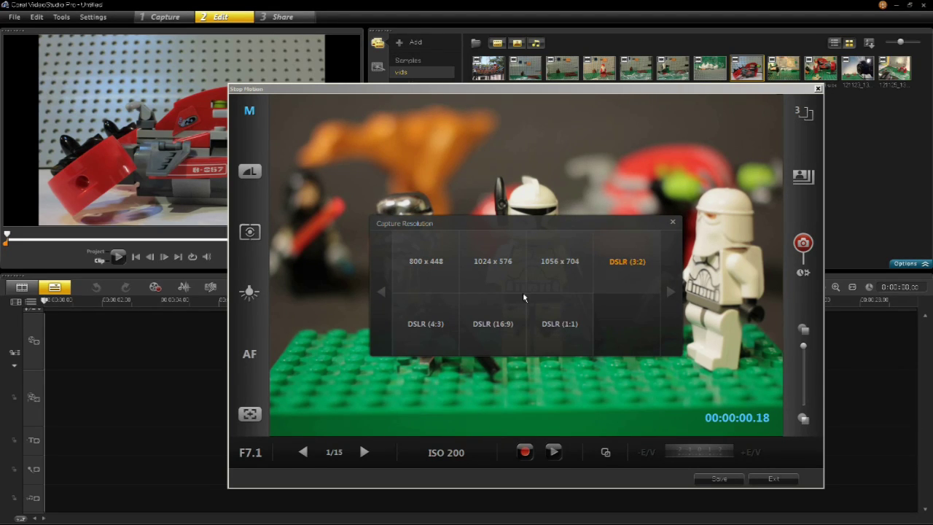
click(673, 222)
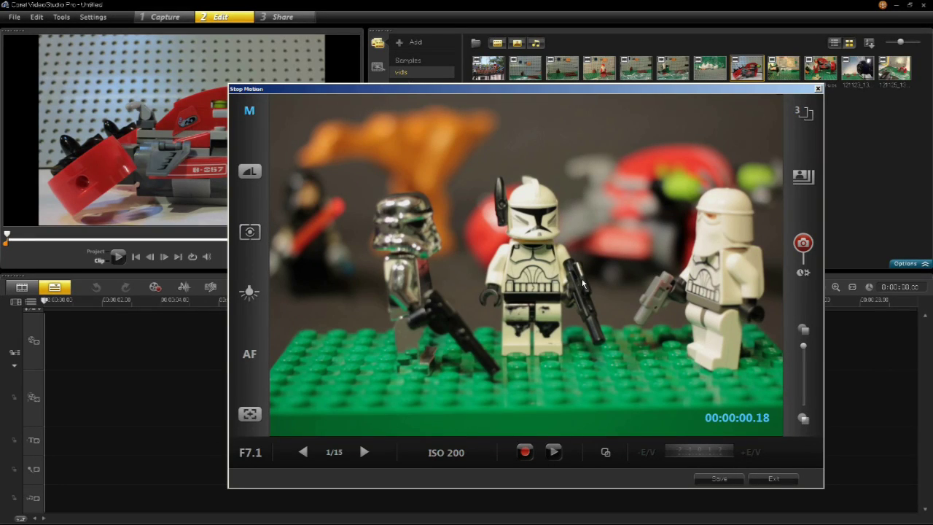
click(720, 479)
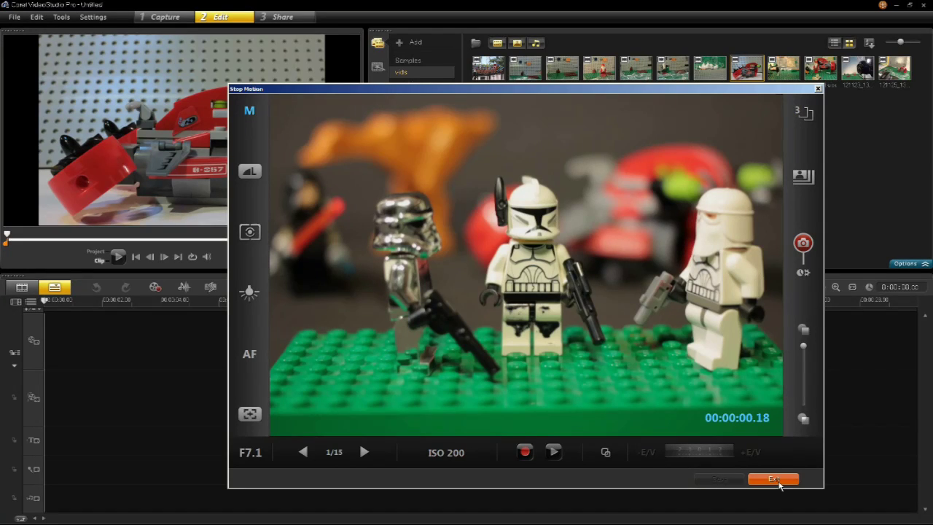
click(774, 479)
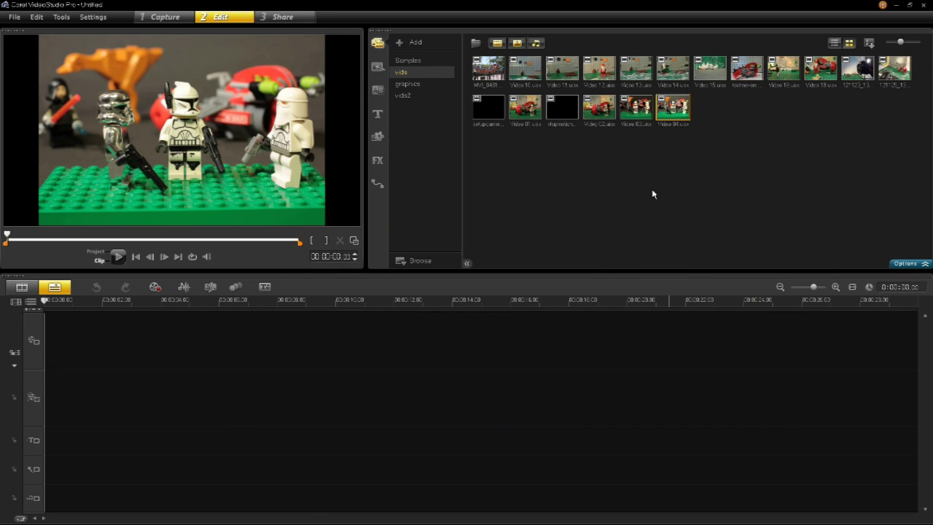
Drag Video 04 onto the video track, fit the project to the timeline, and move the playhead into the clip
drag(674, 115, 363, 340)
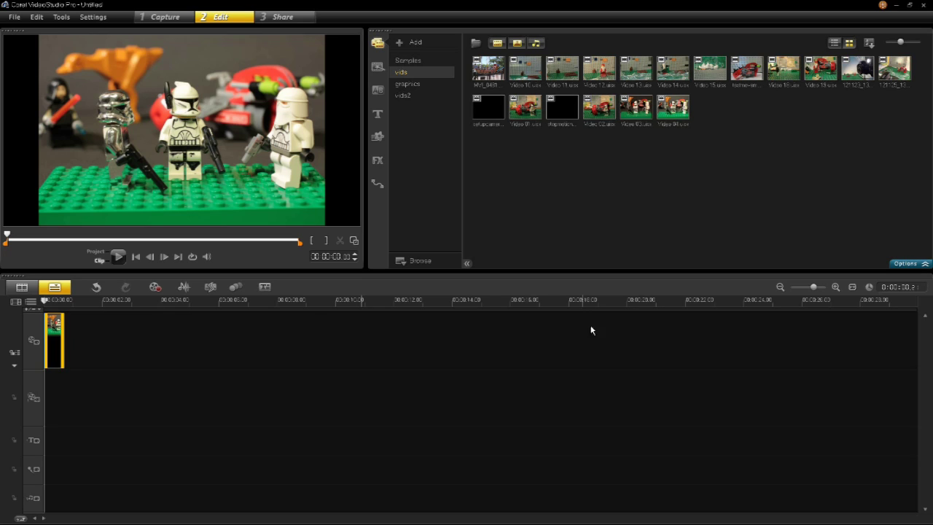
click(852, 287)
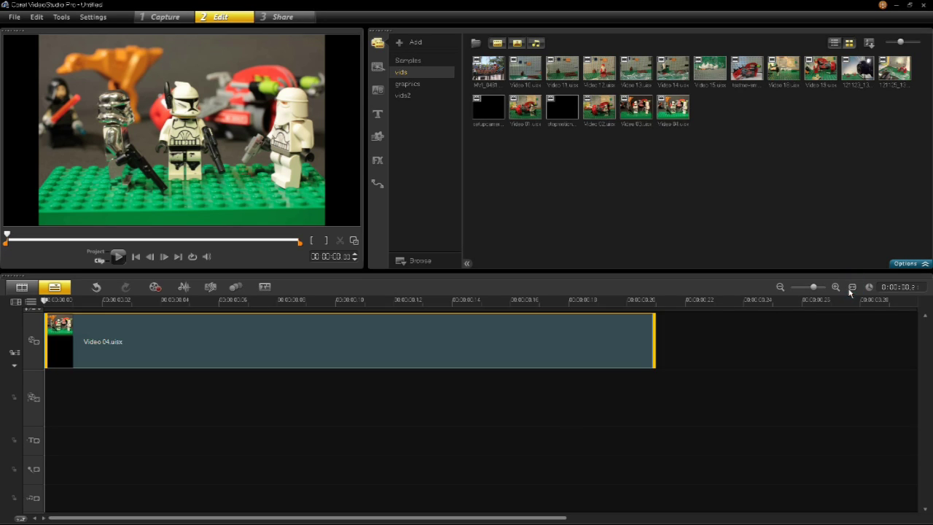
click(185, 307)
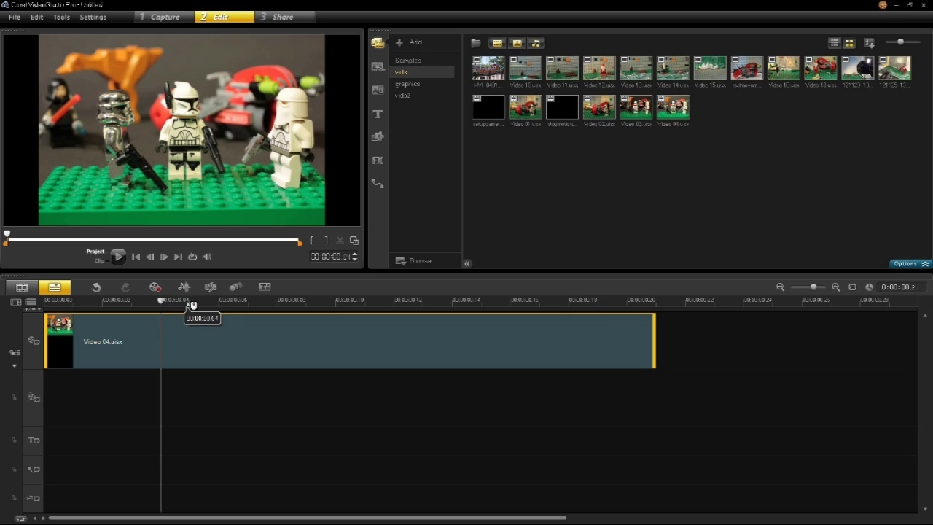